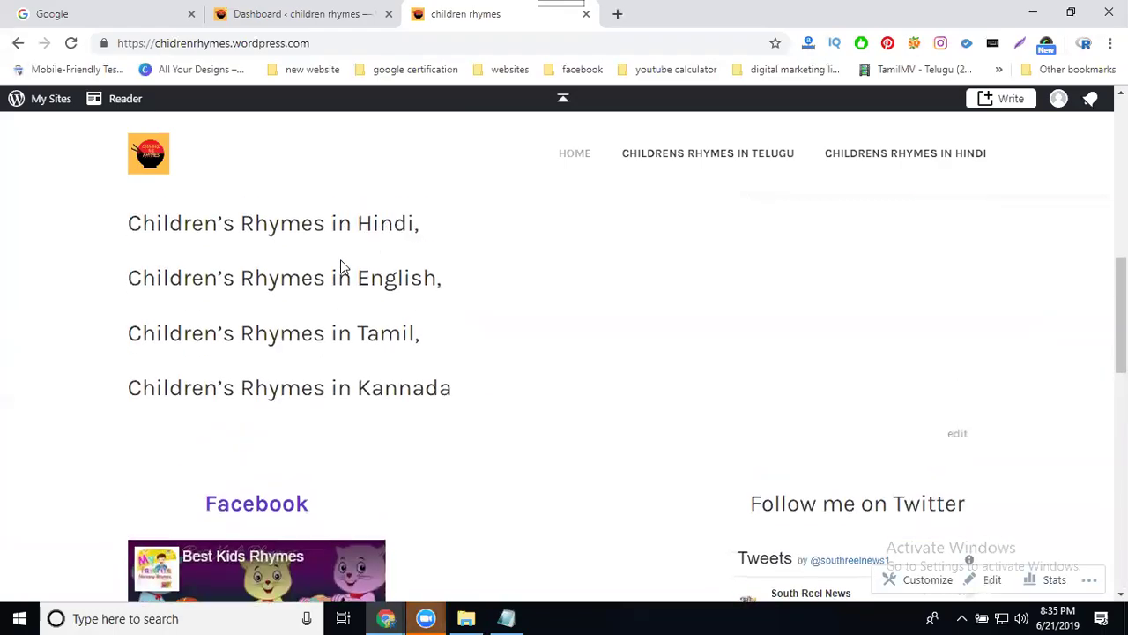
left_click(300, 44)
key("ctrl+c")
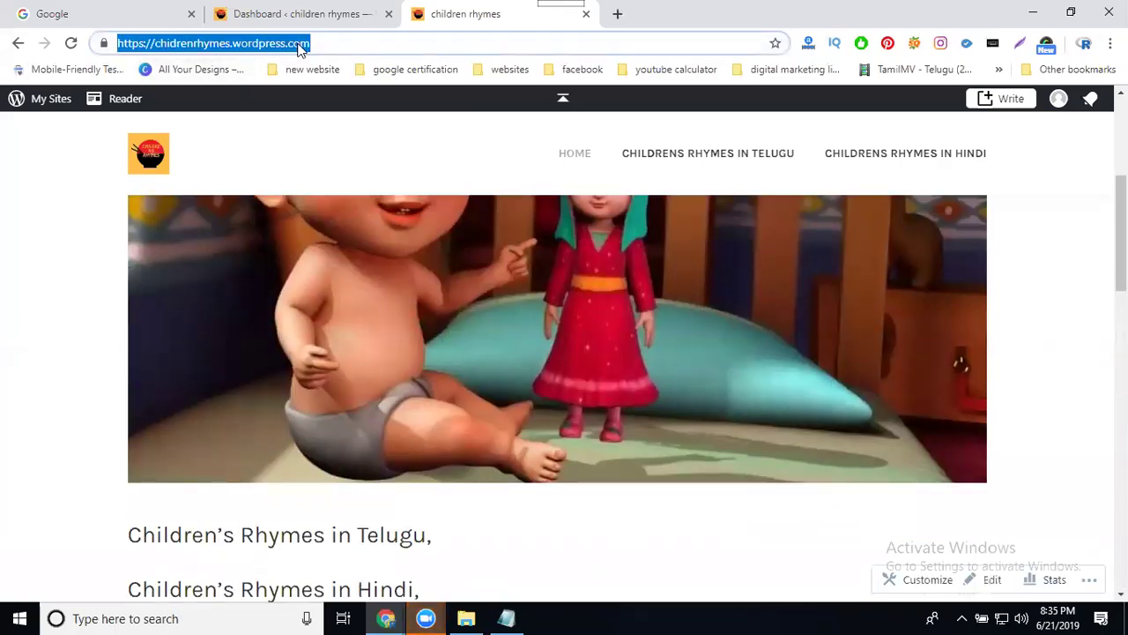
key("super+r")
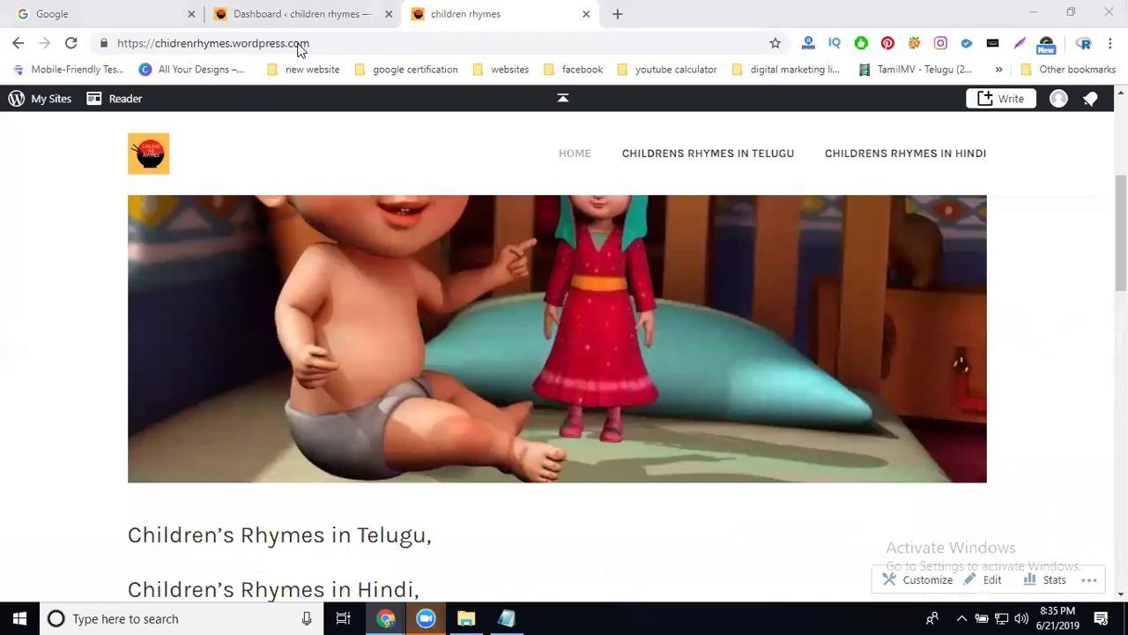
key("Return")
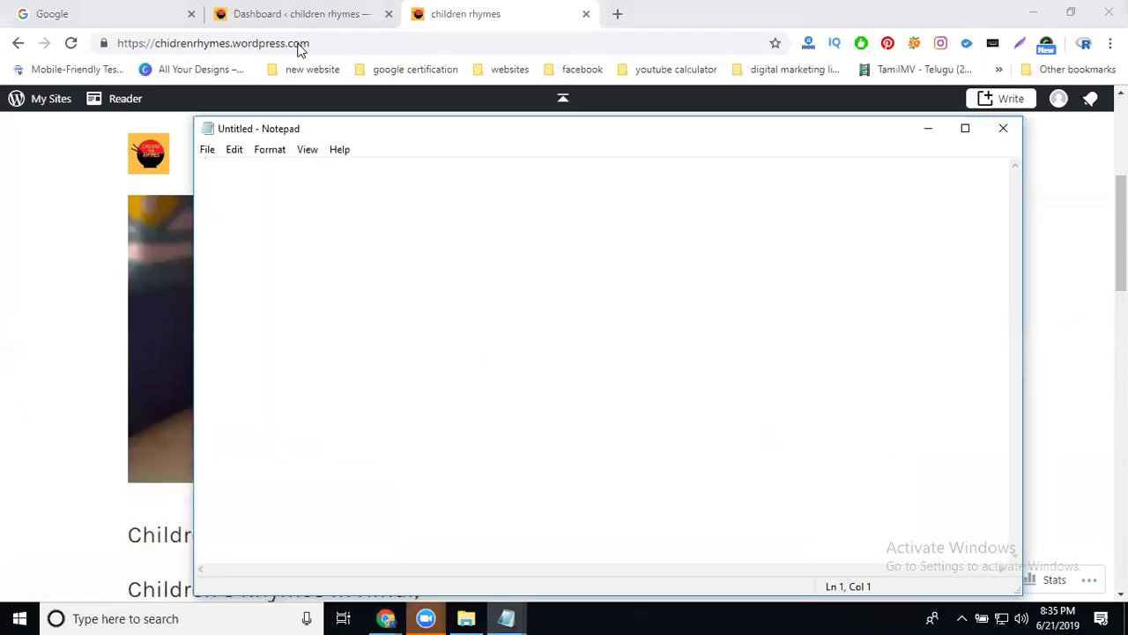
key("ctrl+v")
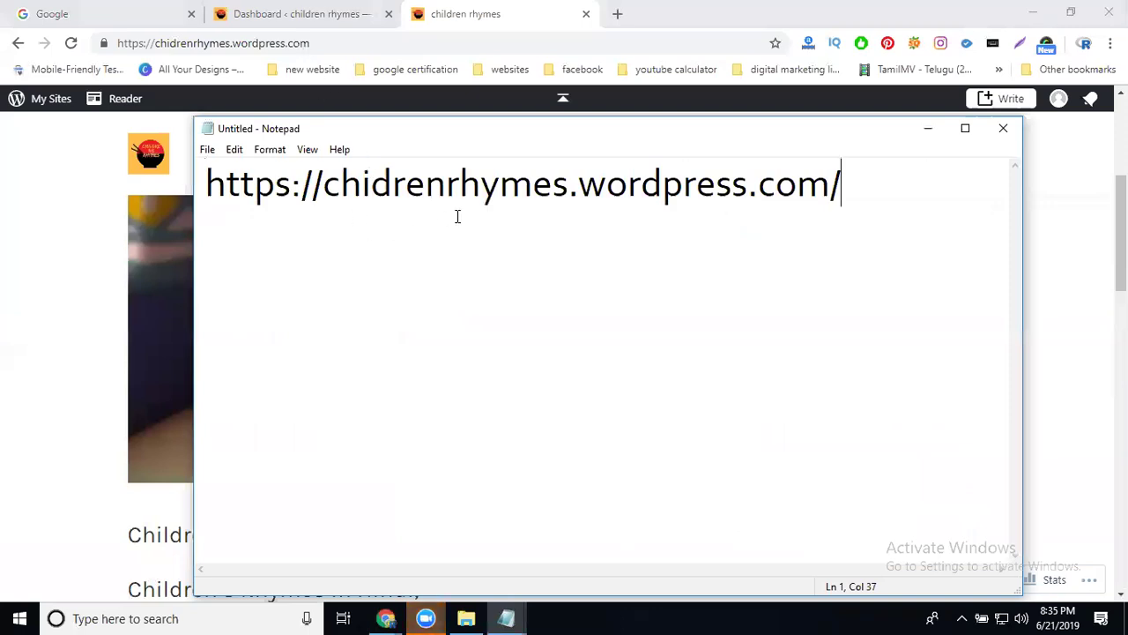
left_click_drag(569, 183, 326, 186)
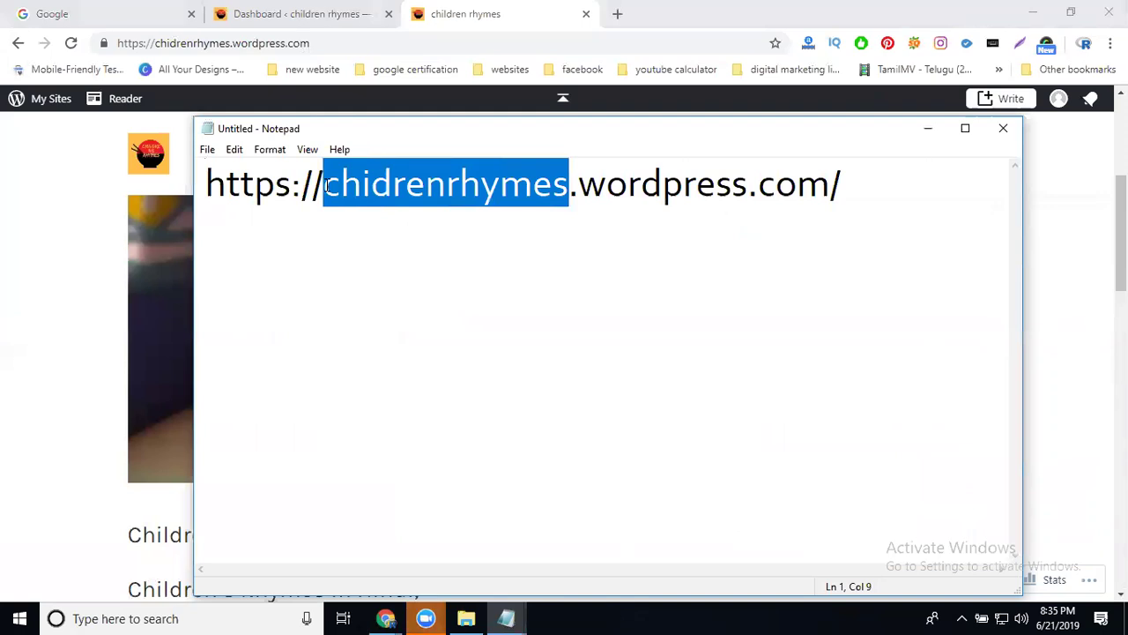
Go from My Blogs via Change Blog Address to chidrenrhymes.wordpress.com domain settings and start a new address.
left_click(926, 129)
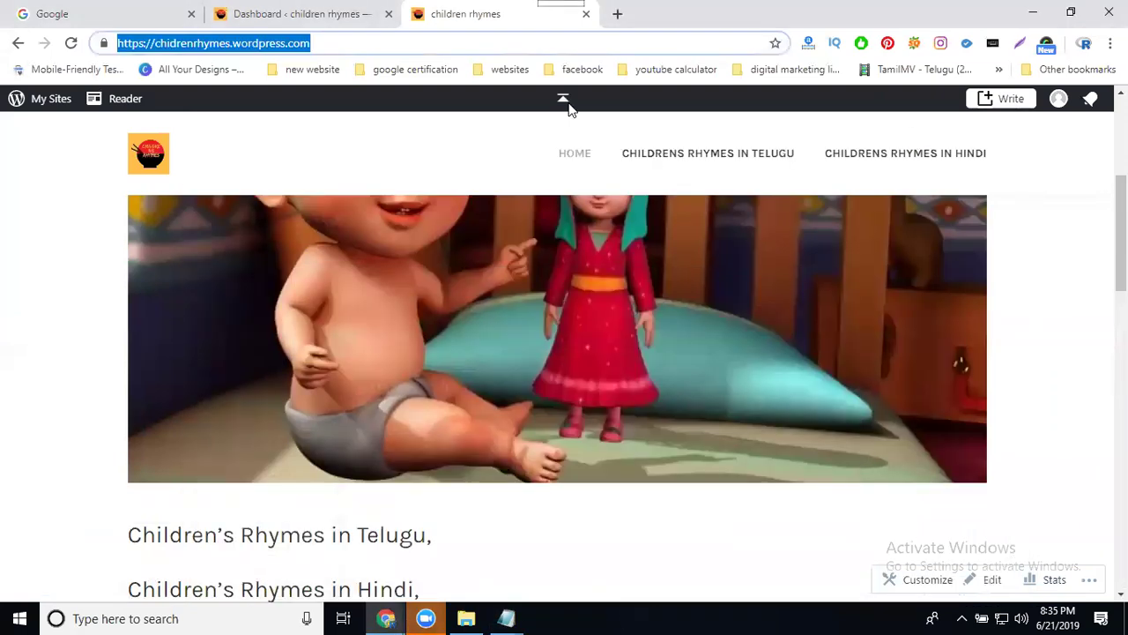
left_click(321, 17)
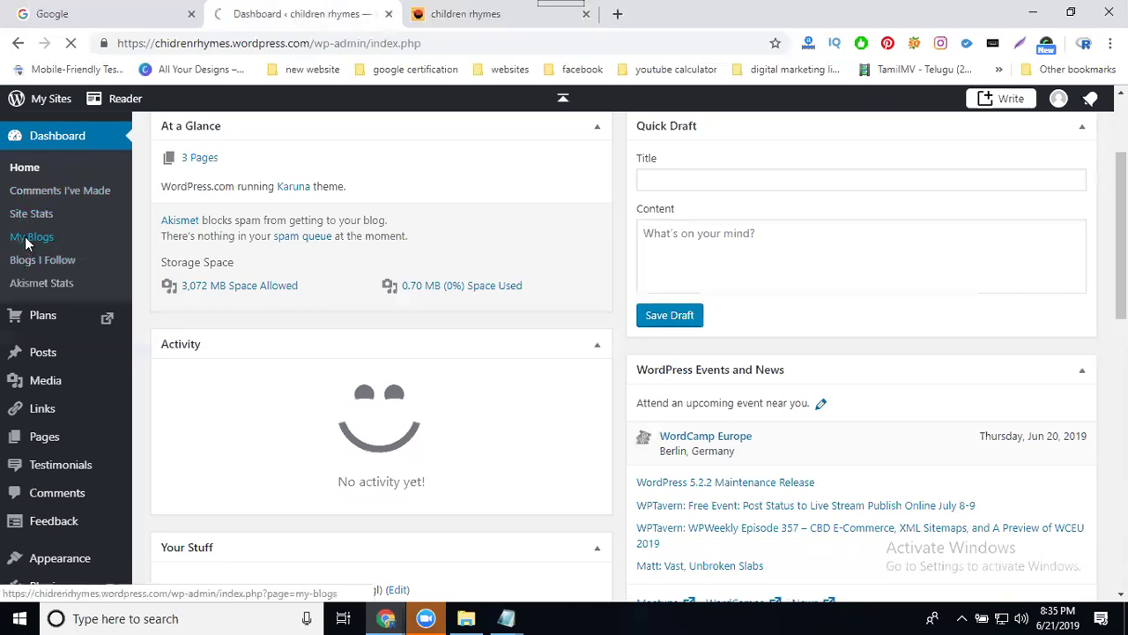
left_click(26, 239)
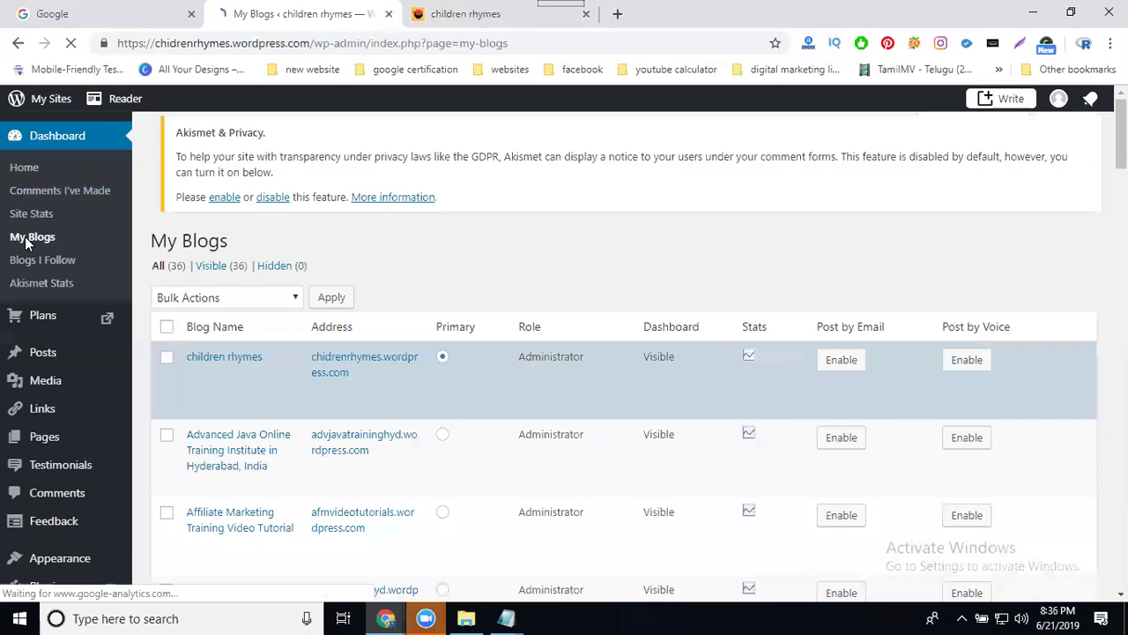
mouse_move(222, 371)
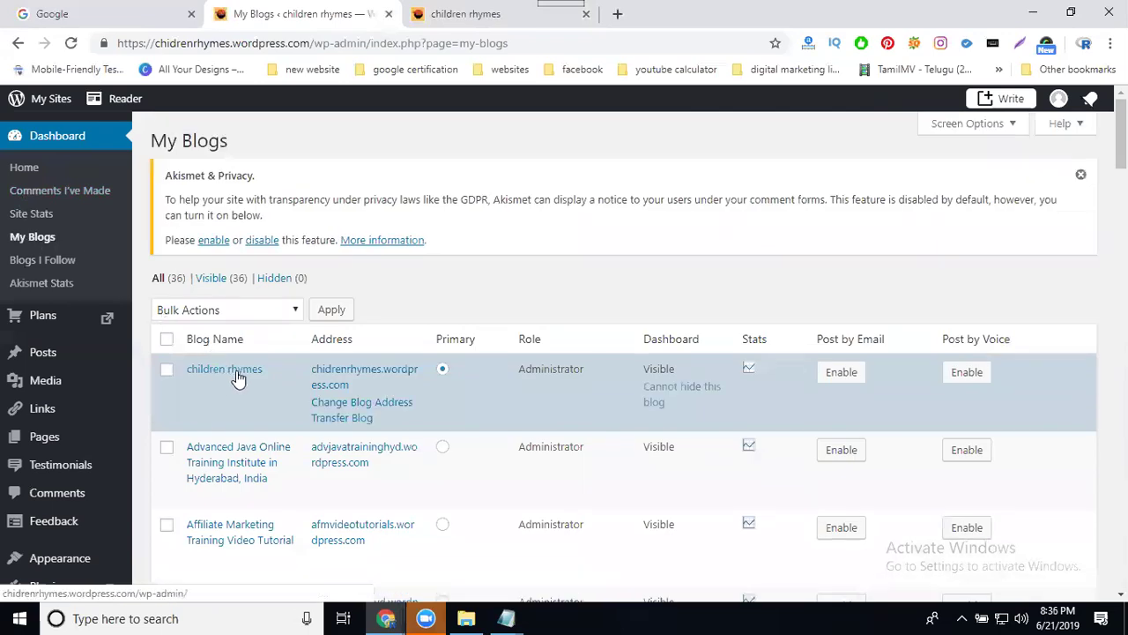
left_click(340, 411)
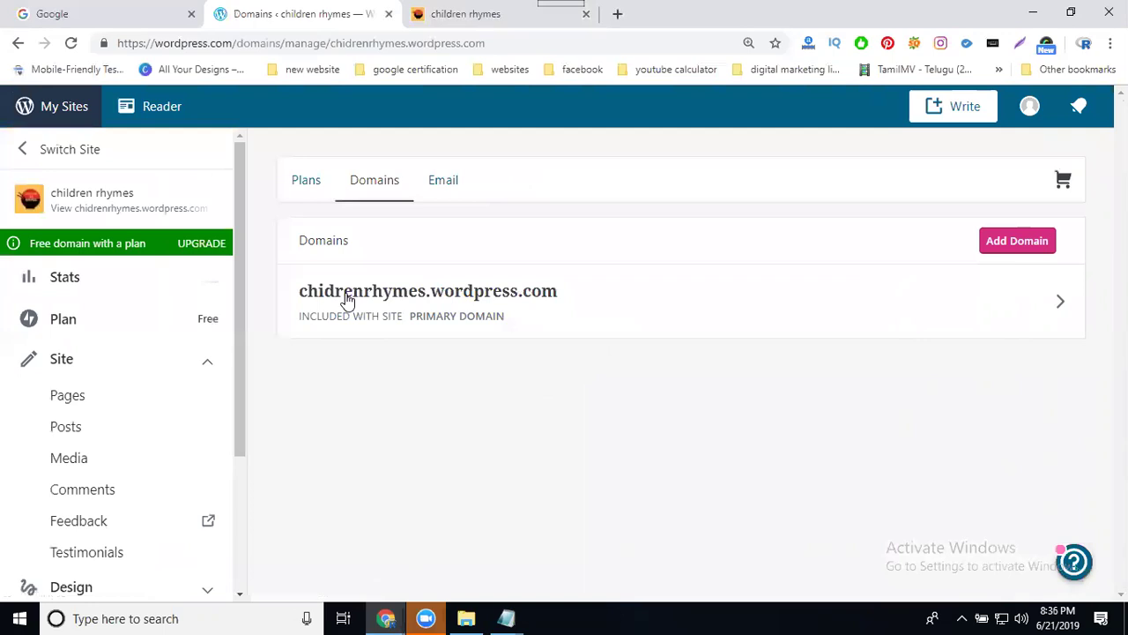
left_click(348, 300)
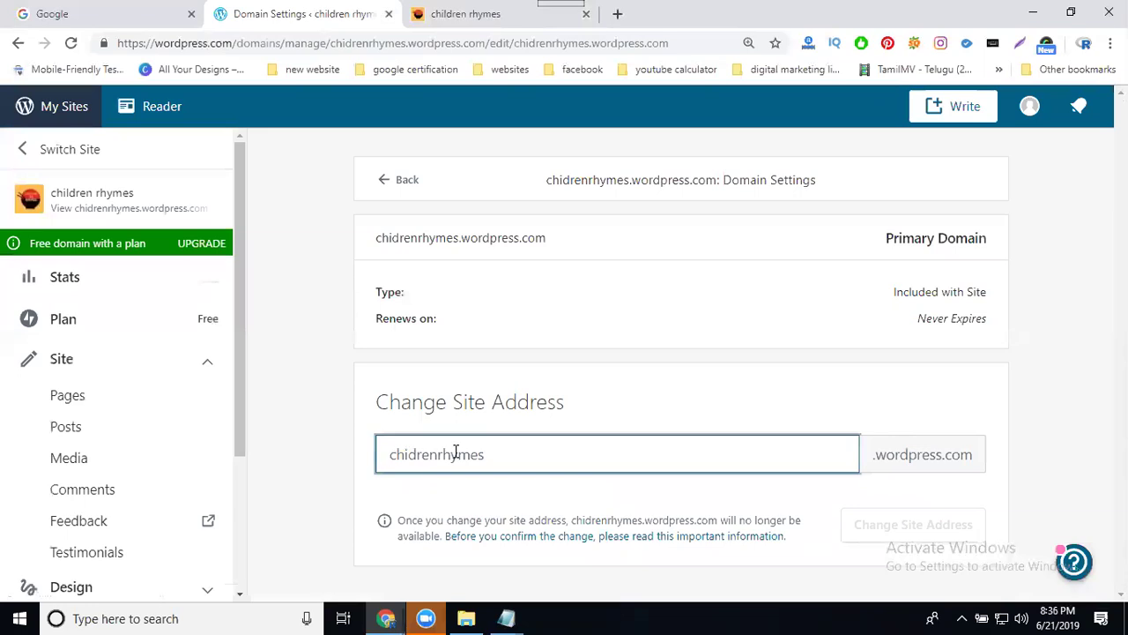
type("c")
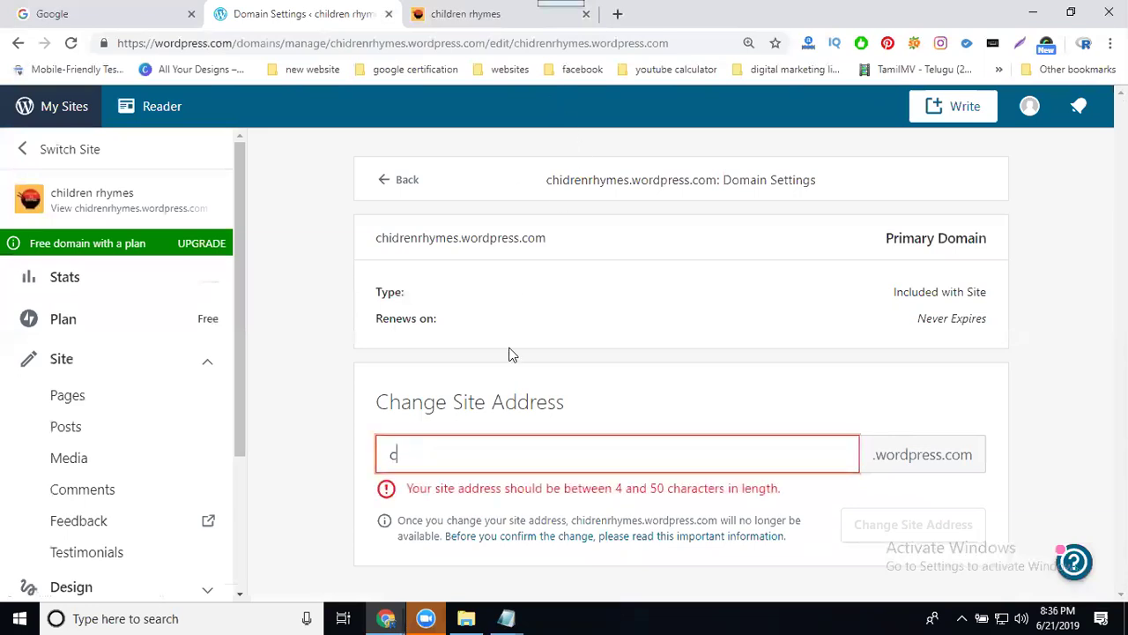
Correct the note's spelling to childrenrhymes by inserting 'l' after 'chi'.
mouse_move(506, 618)
left_click(561, 543)
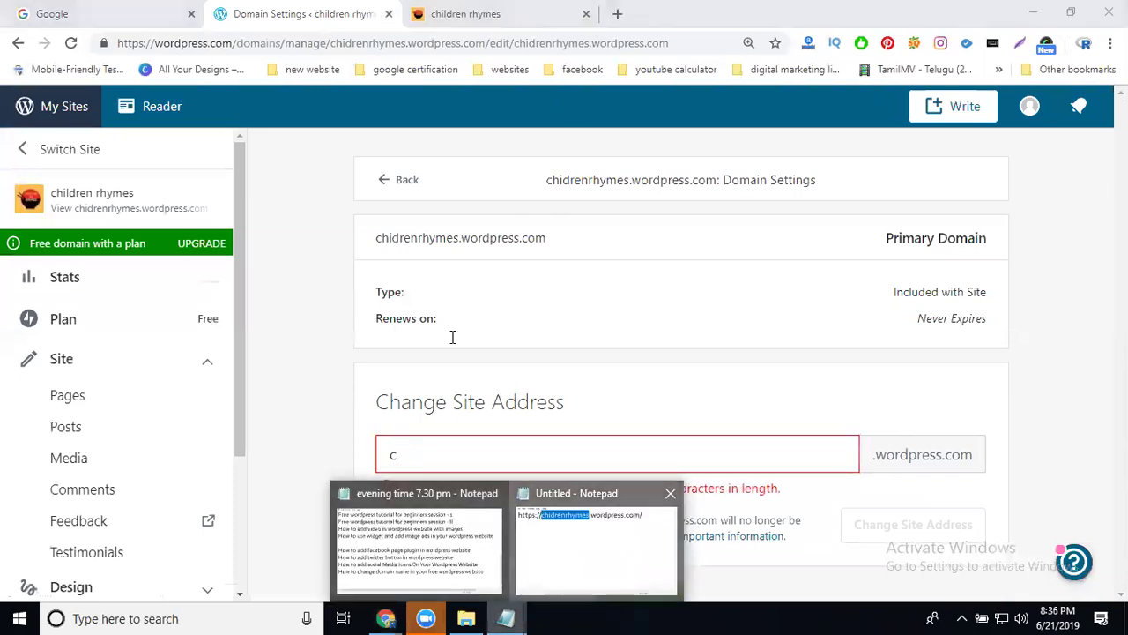
left_click(372, 188)
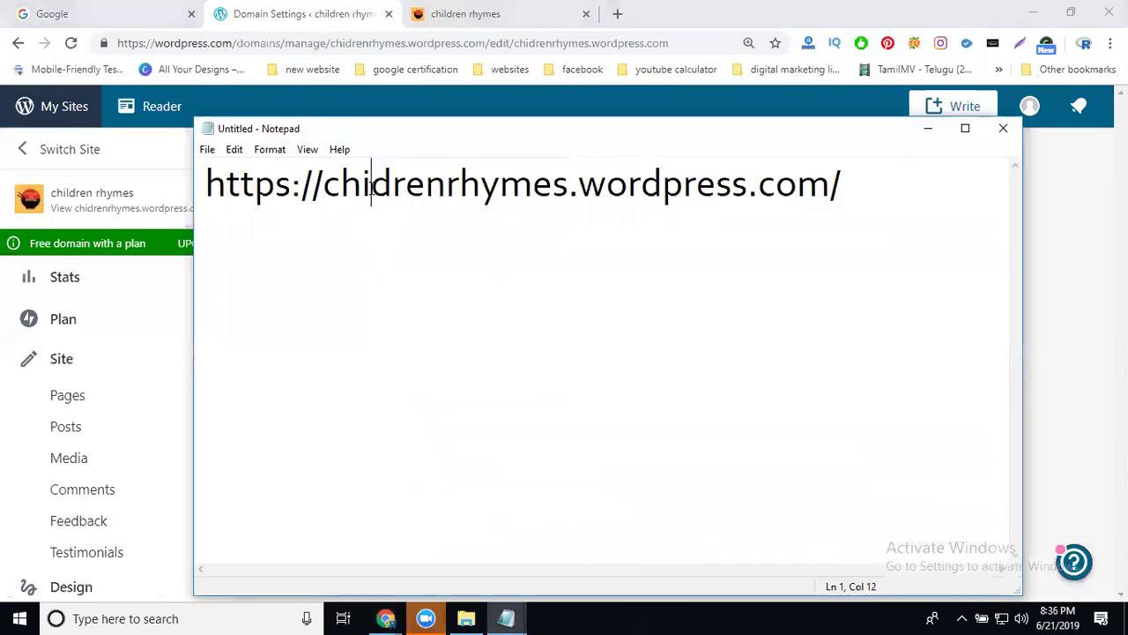
type("i")
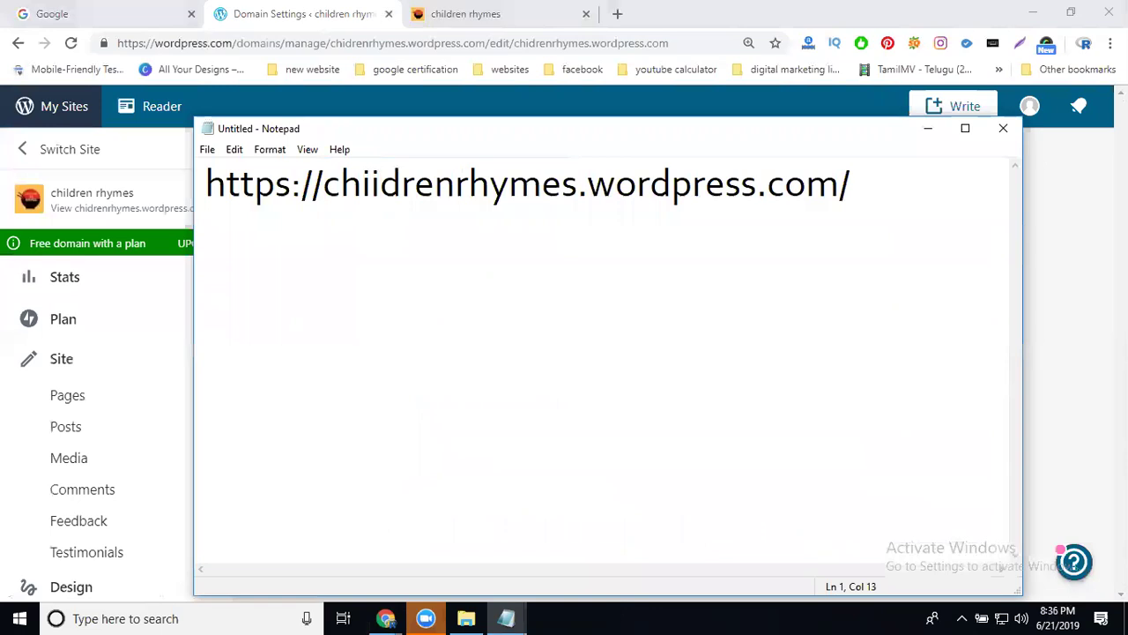
key("BackSpace")
type("l")
Take the corrected name 'childrenrhymes' and run a Google search for it.
left_click_drag(578, 183, 327, 187)
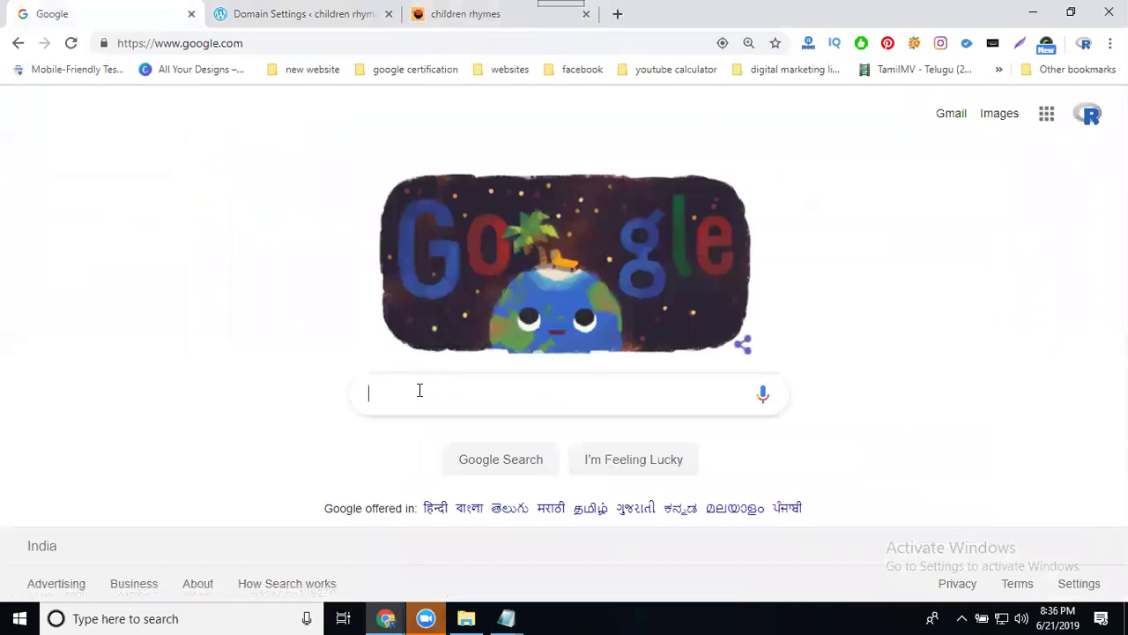
type("children rhymes")
key("Return")
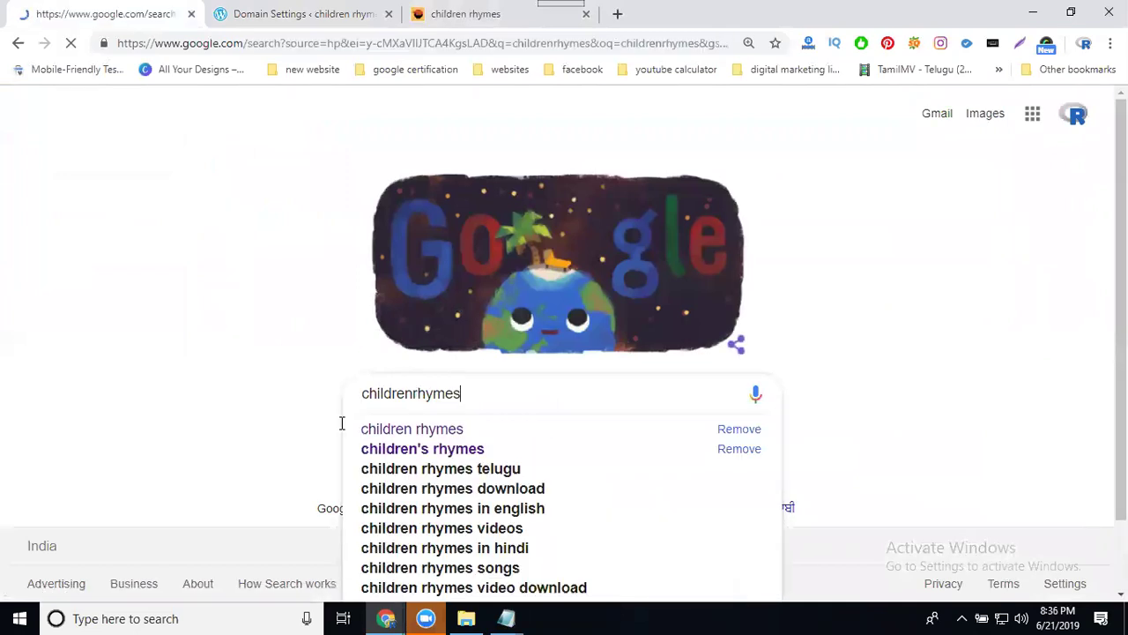
Replace the address field's 'c' with childrensrhyme: paste childrenrhymes, drop the final s, add s after children.
left_click(312, 27)
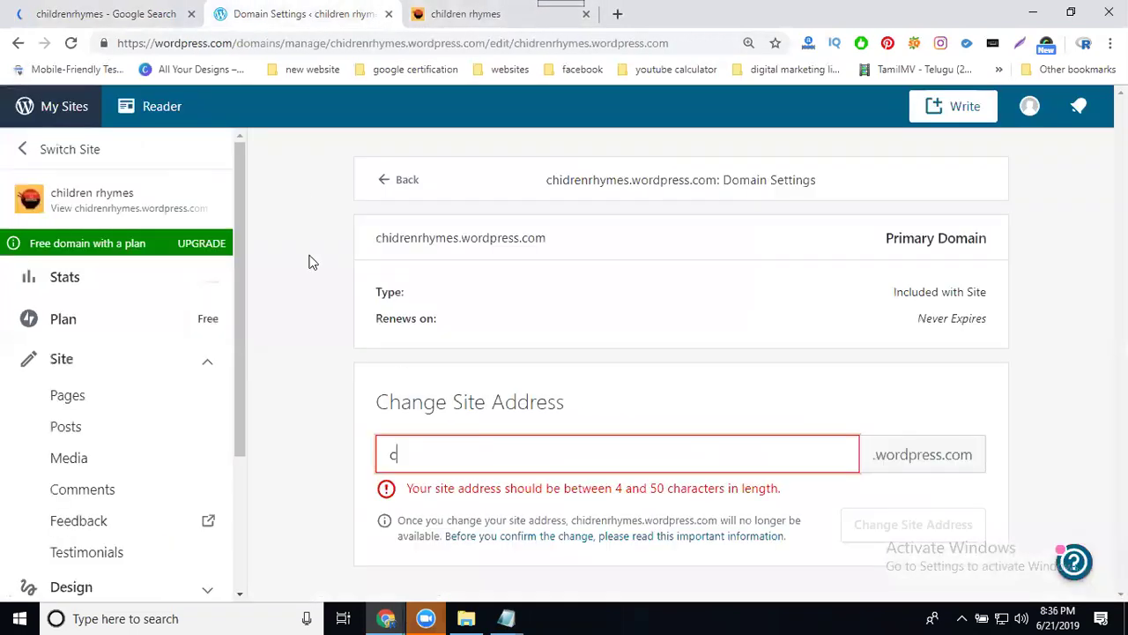
double_click(432, 460)
type("childrenrhymes")
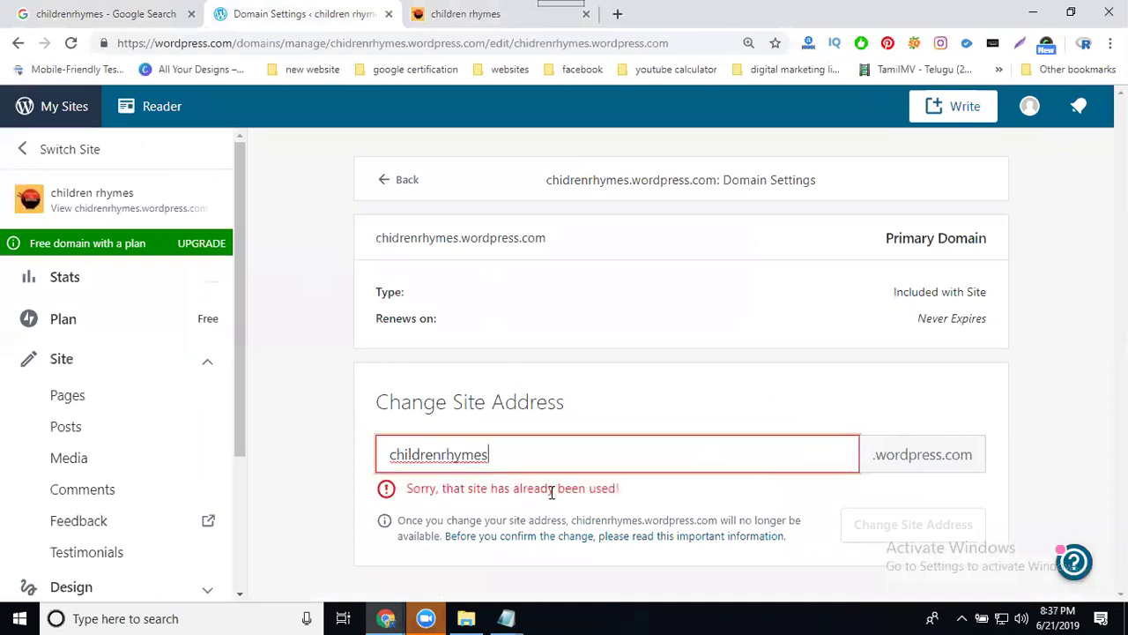
left_click(505, 456)
key("BackSpace")
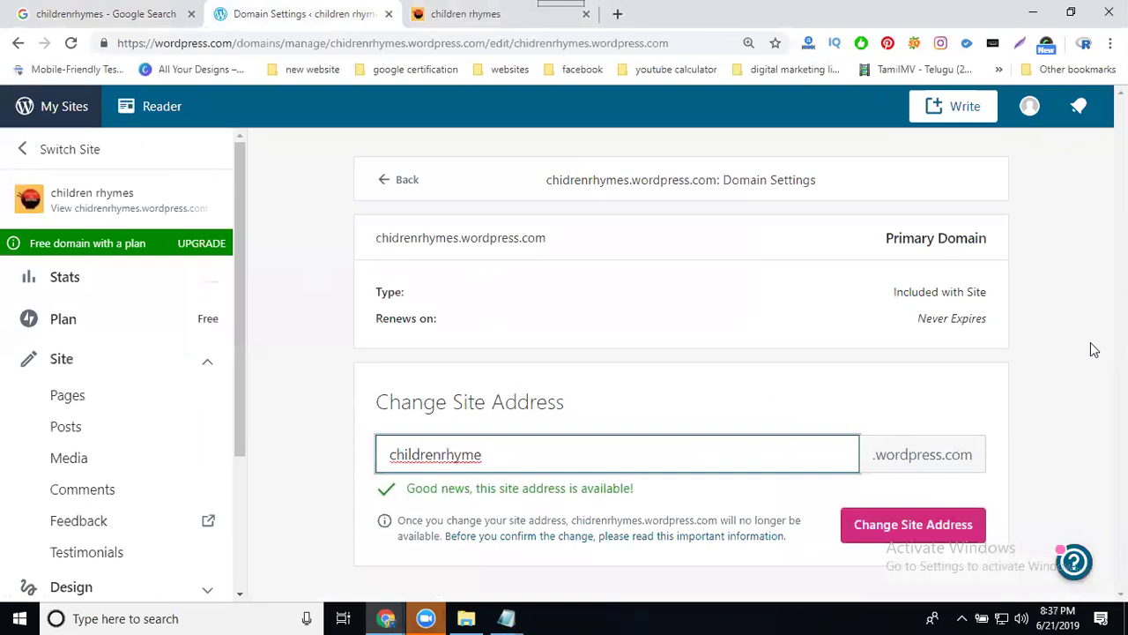
left_click(441, 455)
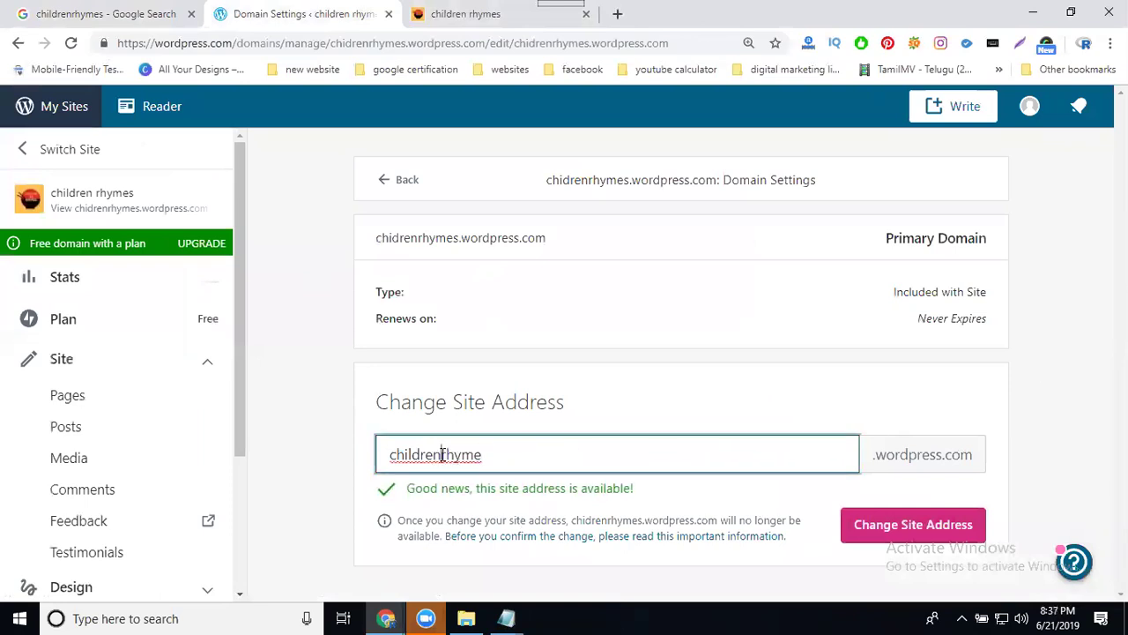
type("s")
Request the change to childrensrhyme, tick the permanent-change acknowledgement, and confirm it.
left_click(889, 525)
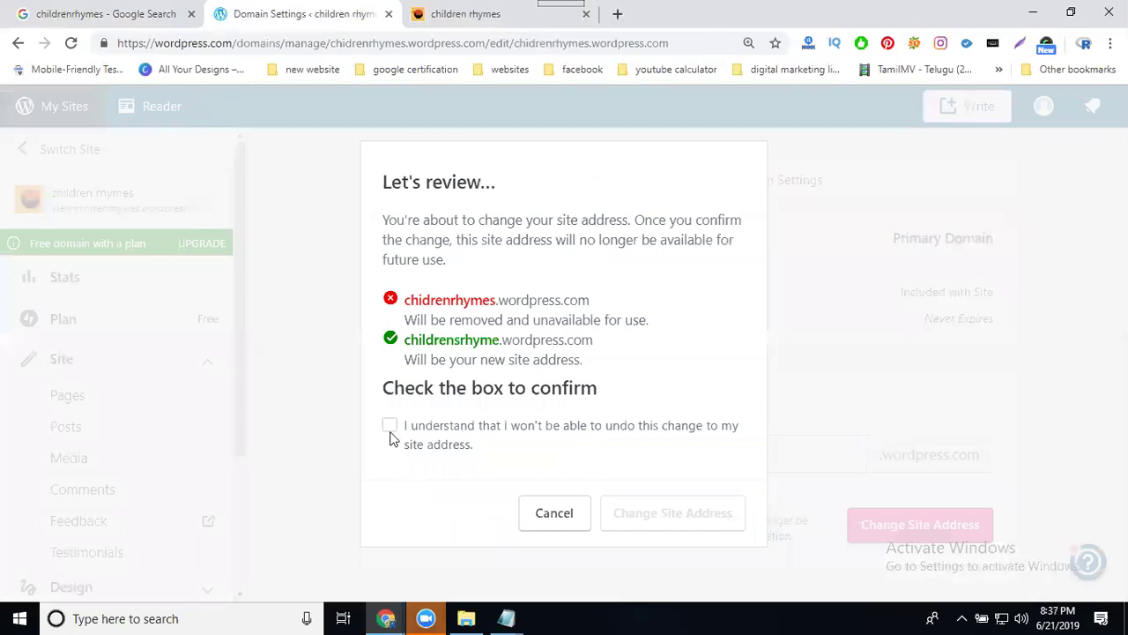
left_click(391, 428)
left_click(391, 429)
left_click(391, 429)
left_click(672, 509)
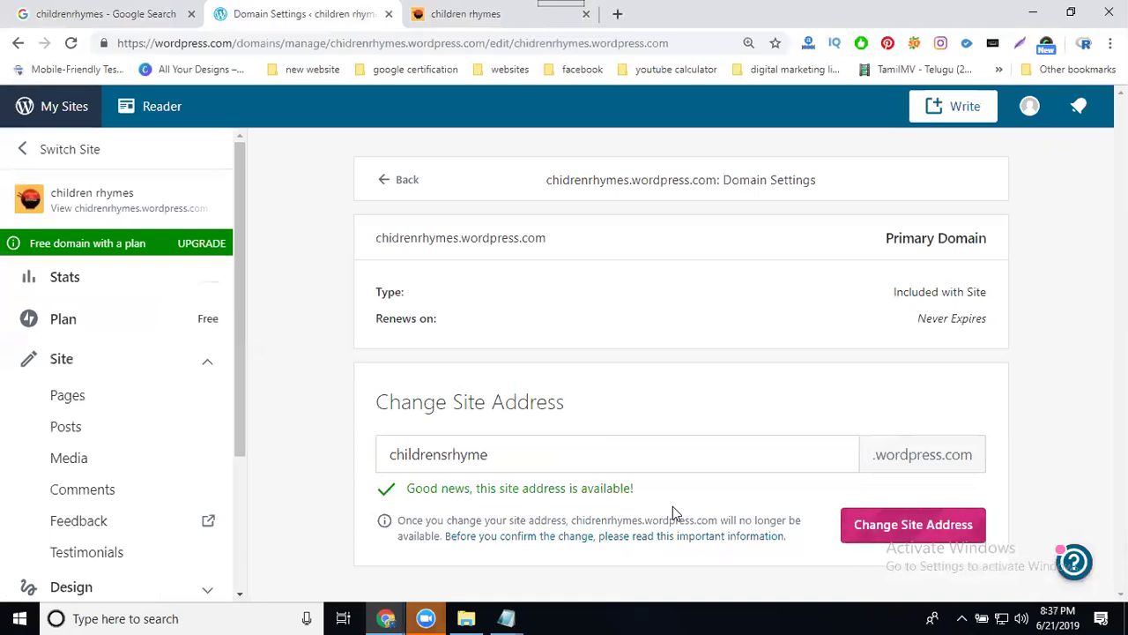
Select childrensrhyme, then reload the site tab still at the old chidrenrhymes address.
double_click(613, 451)
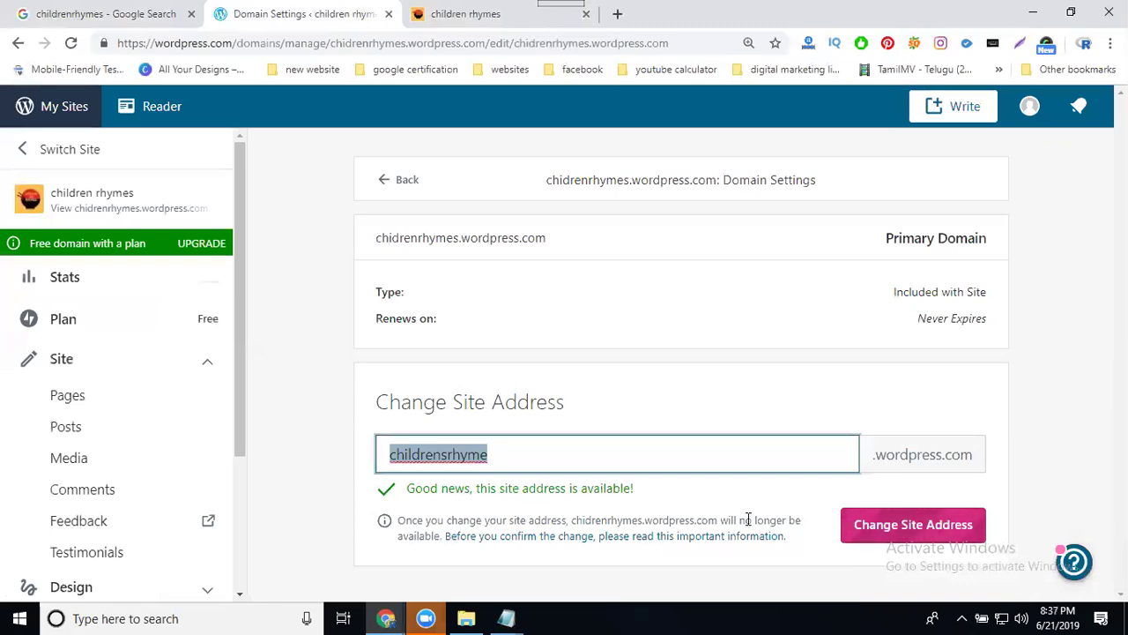
left_click(467, 13)
left_click(73, 43)
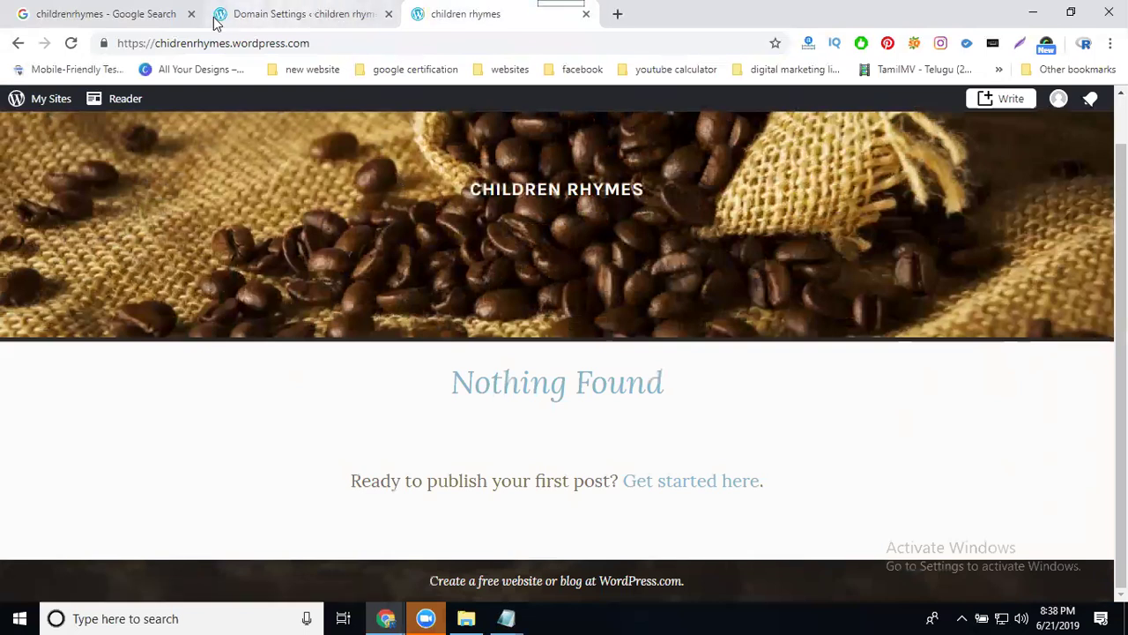
Replace the subdomain with childrensrhyme to load childrensrhyme.wordpress.com, then select its full URL.
double_click(180, 44)
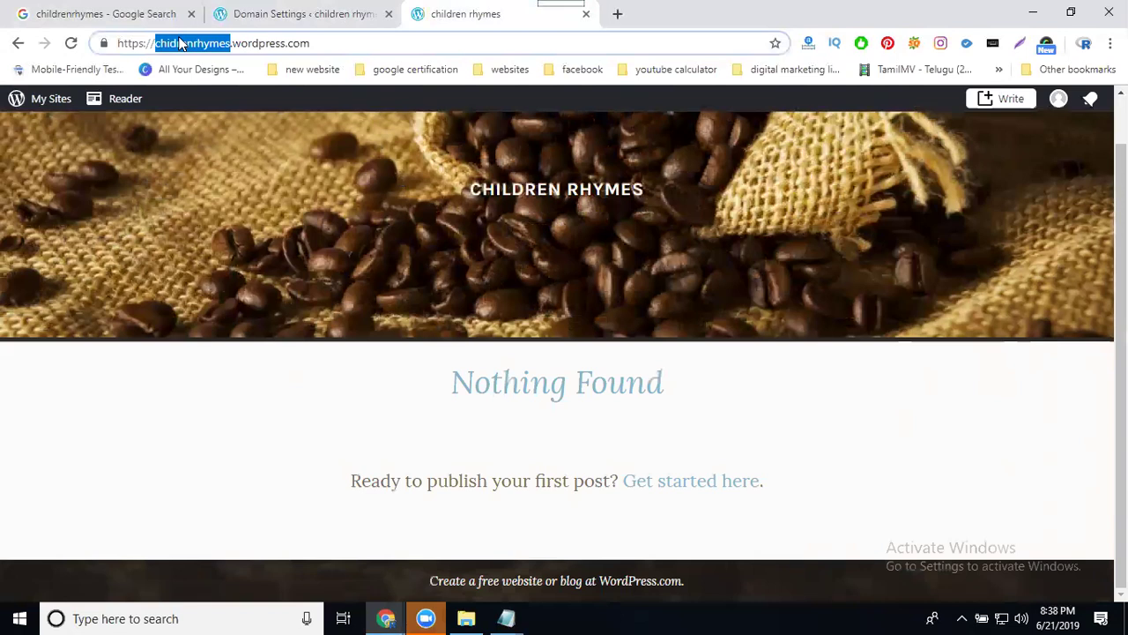
type("childrensrhyme")
key("Return")
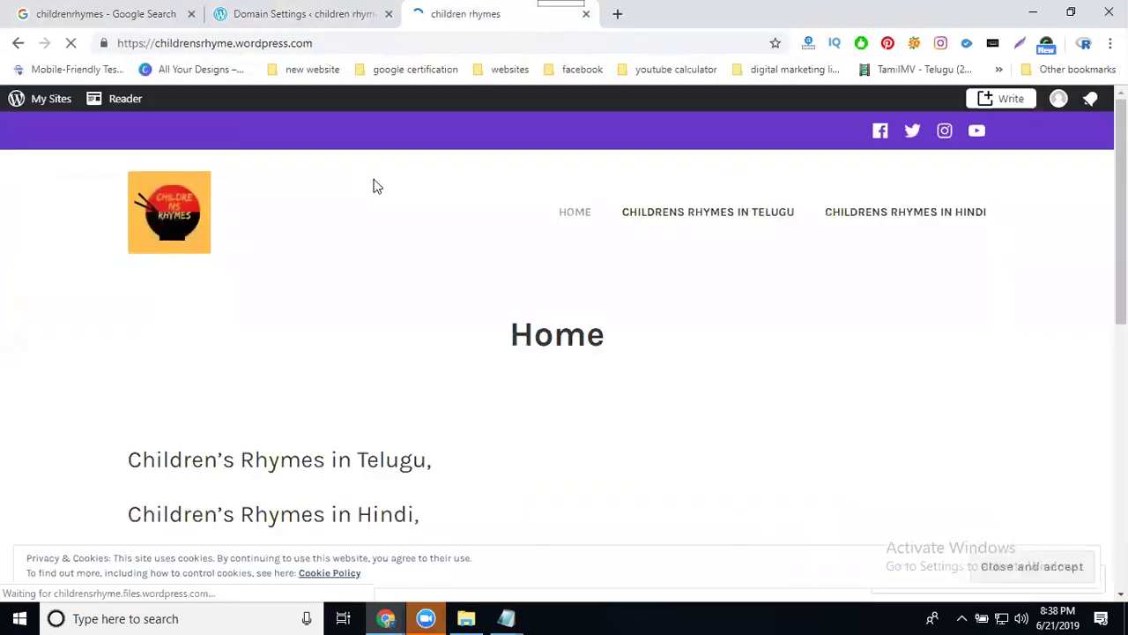
left_click(309, 44)
key("ctrl+c")
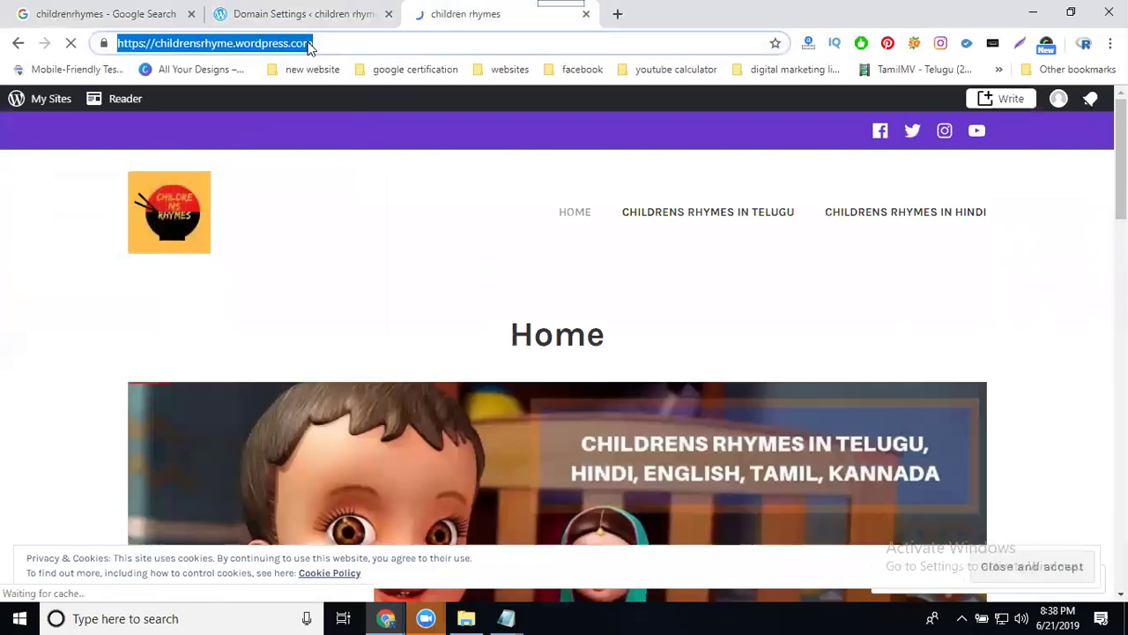
left_click(507, 618)
left_click(567, 537)
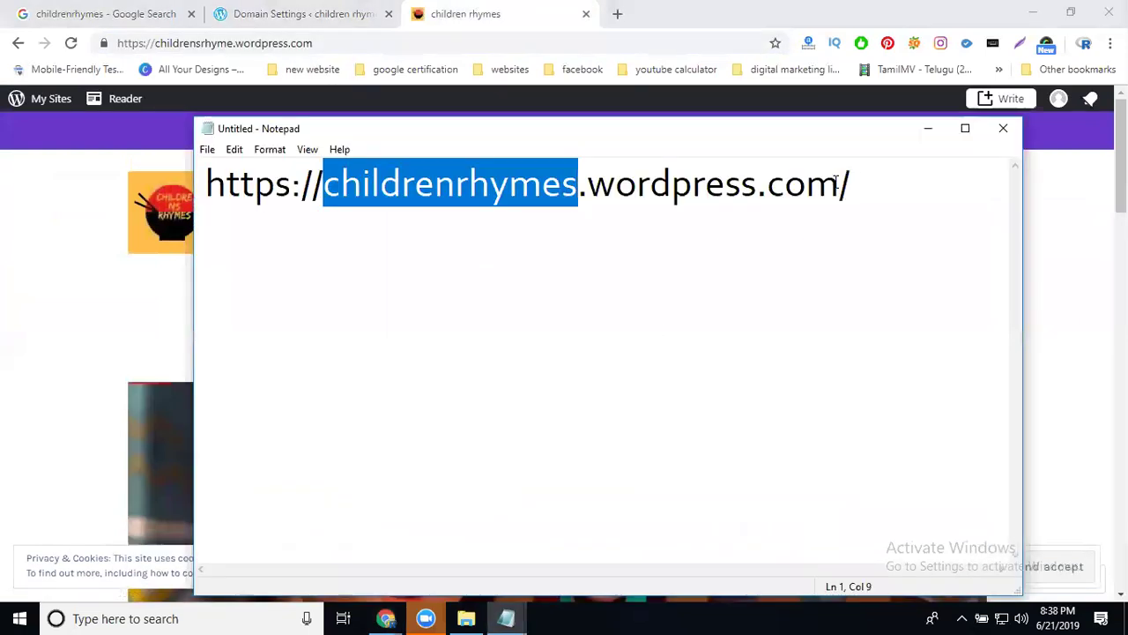
left_click(875, 179)
key("Return")
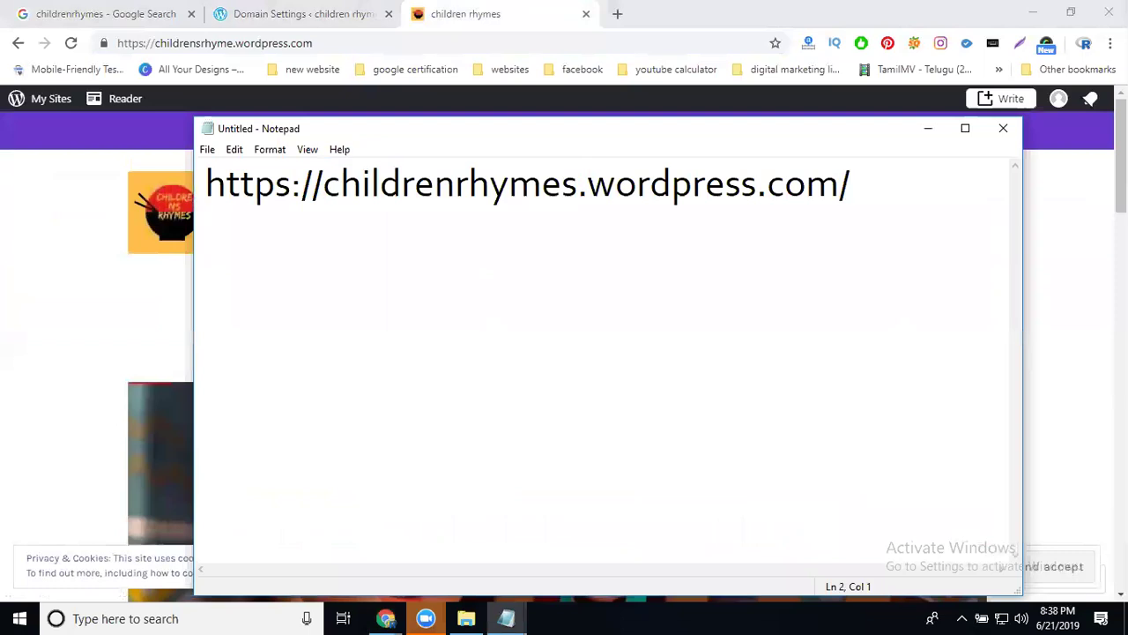
key("ctrl+v")
Restore line one to the original chidrenrhymes spelling and insert a blank line between the addresses.
left_click(380, 183)
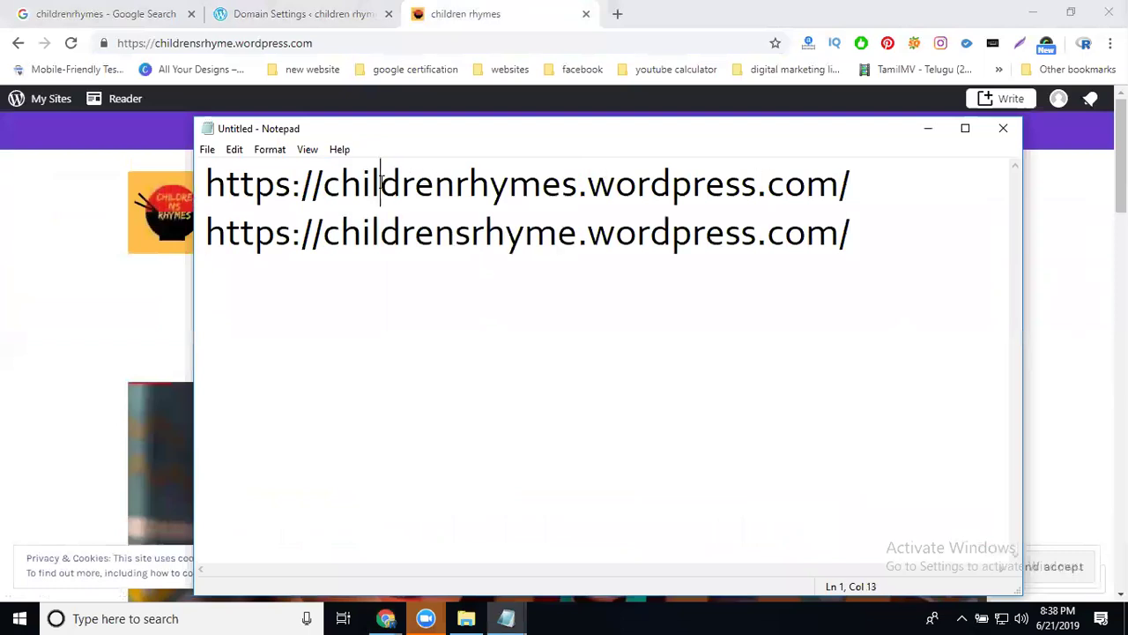
key("BackSpace")
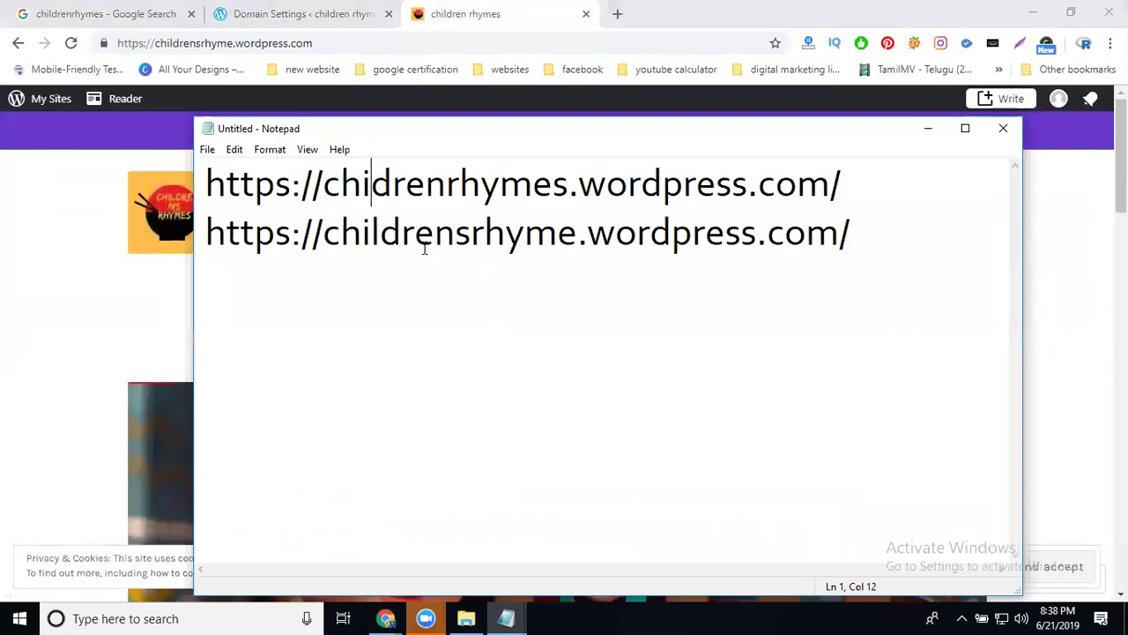
left_click(882, 193)
key("Return")
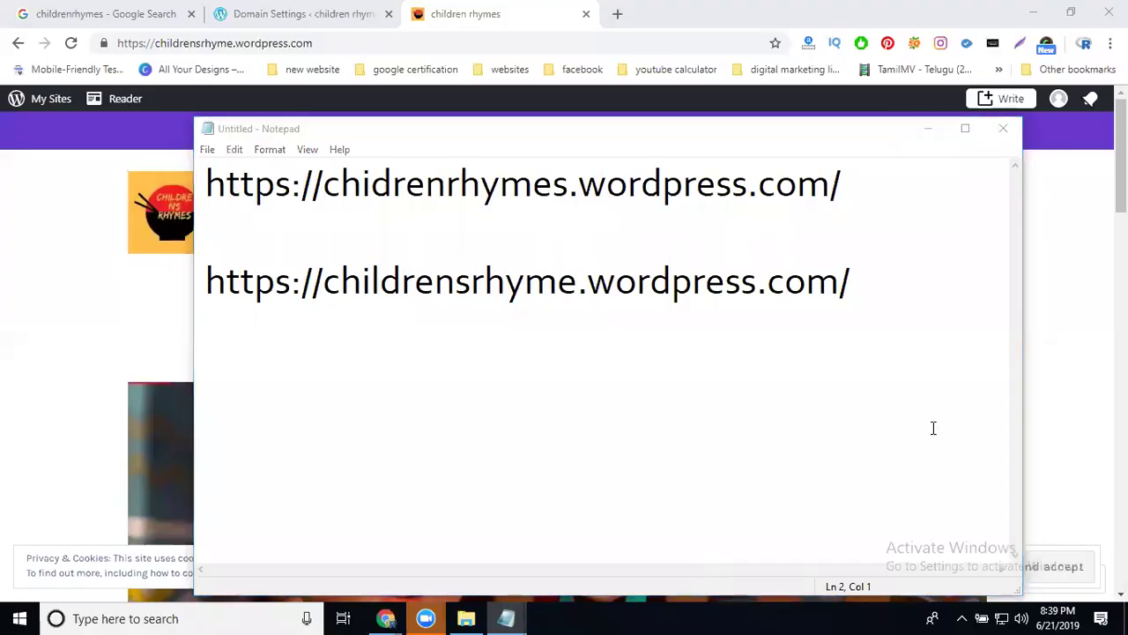
Return to the browser at childrensrhyme.wordpress.com/wp-admin and open the My Blogs list.
left_click(927, 129)
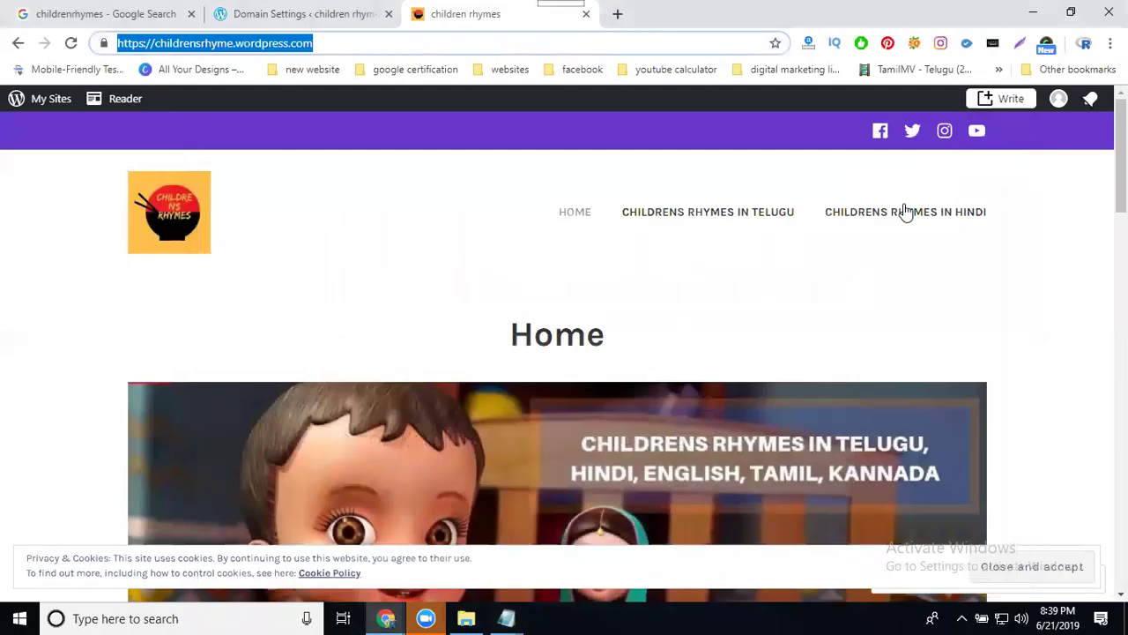
double_click(324, 35)
left_click(324, 35)
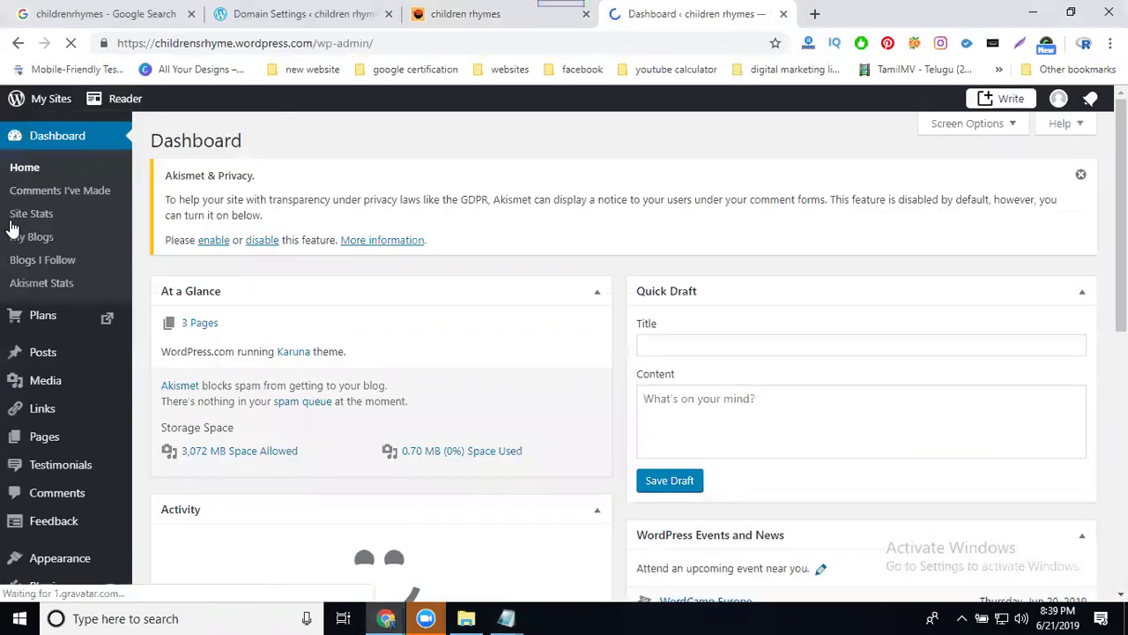
left_click(20, 241)
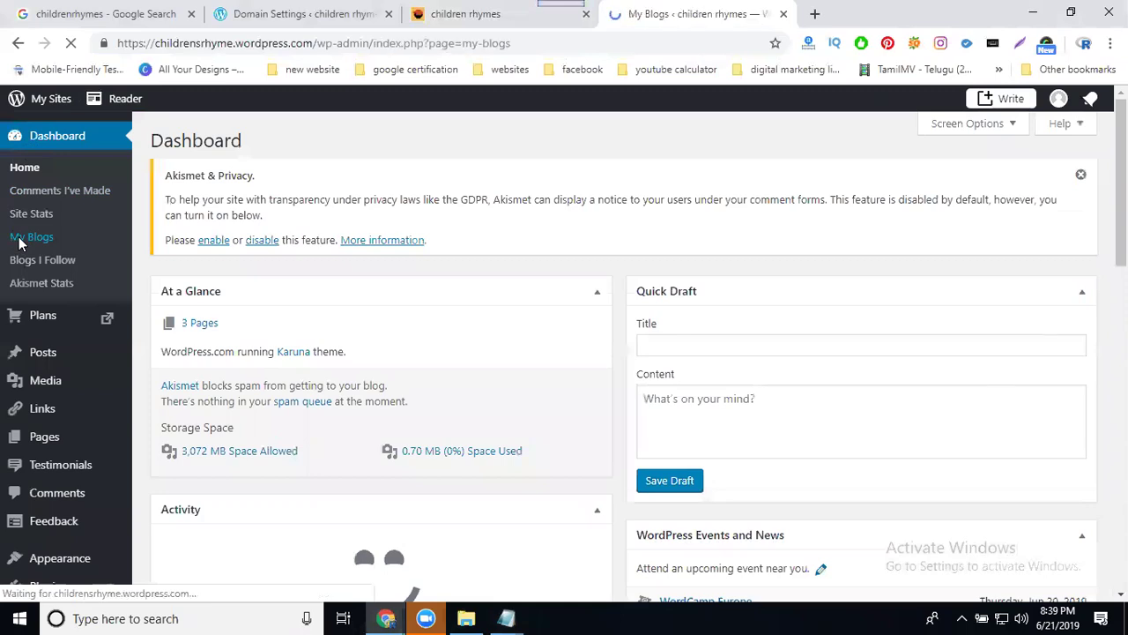